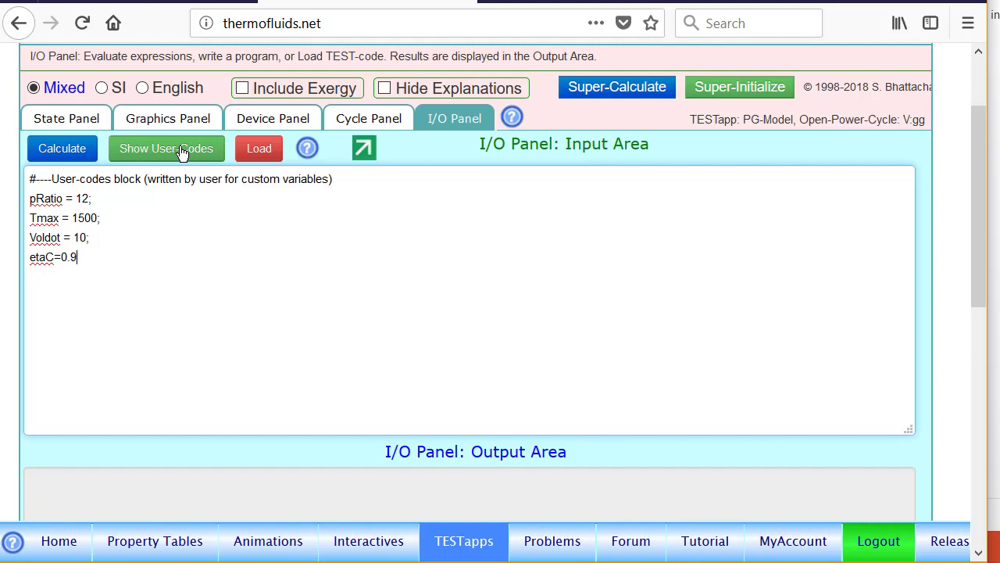
# - Add etaT=0.9; on a new line and check the output area for the five variables
pyautogui.press('Return')
pyautogui.write('eta')
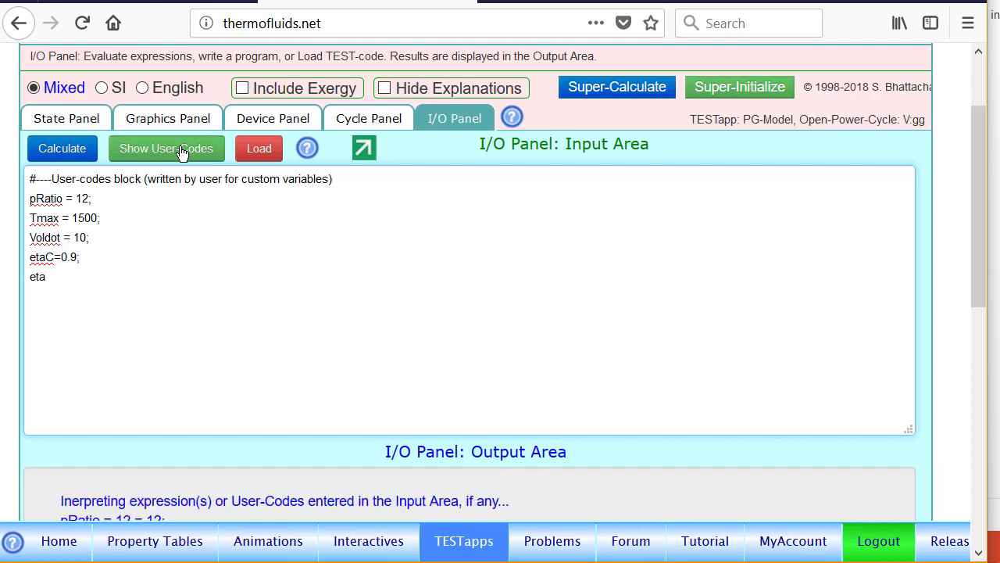
pyautogui.write('T=0.9;')
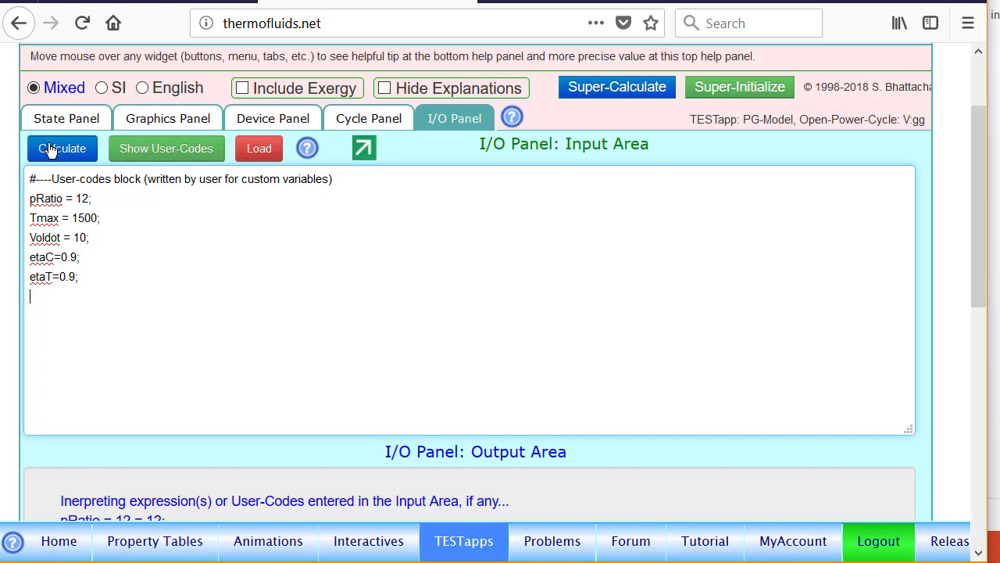
pyautogui.scroll(-3, 101, 445)
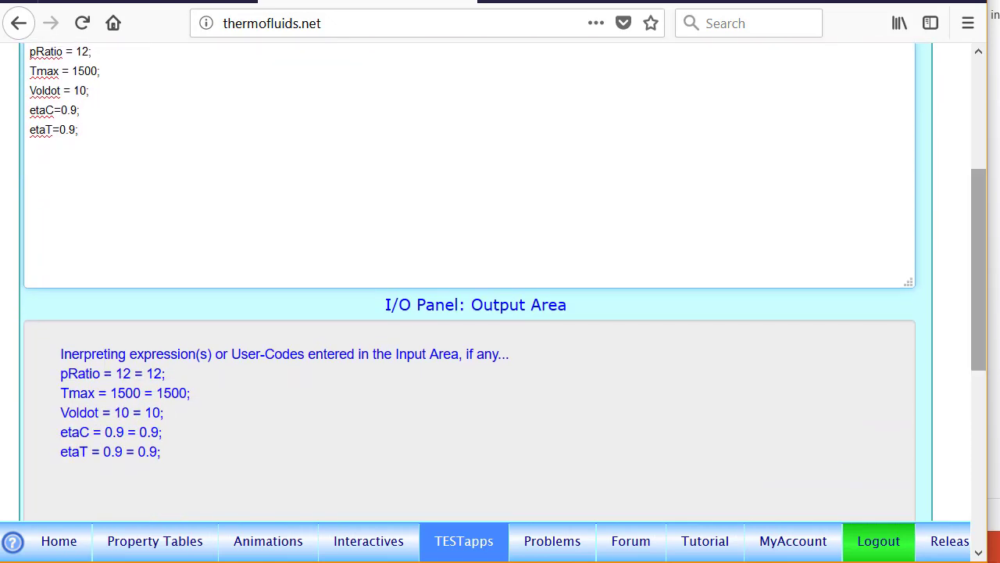
pyautogui.moveTo(980, 258); pyautogui.dragTo(996, 105)
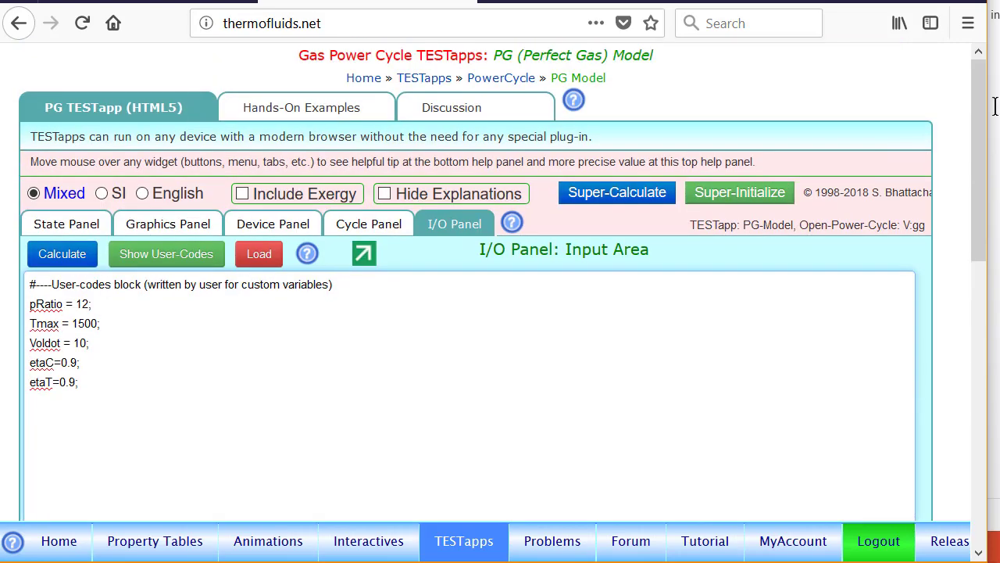
# - In the State Panel, review State-1 and State-2, then add a new State-3
pyautogui.click(67, 225)
pyautogui.scroll(-3, 67, 234)
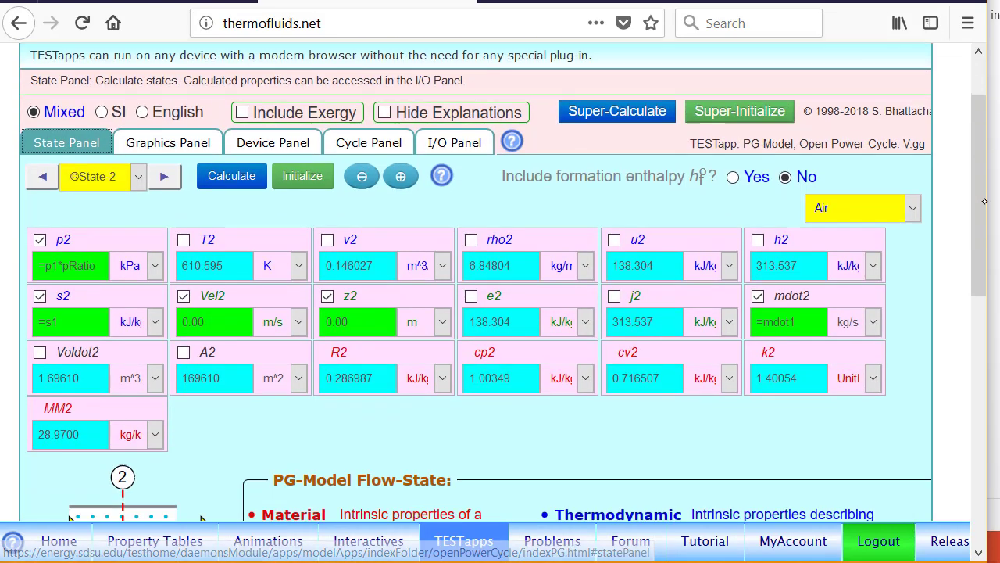
pyautogui.click(43, 157)
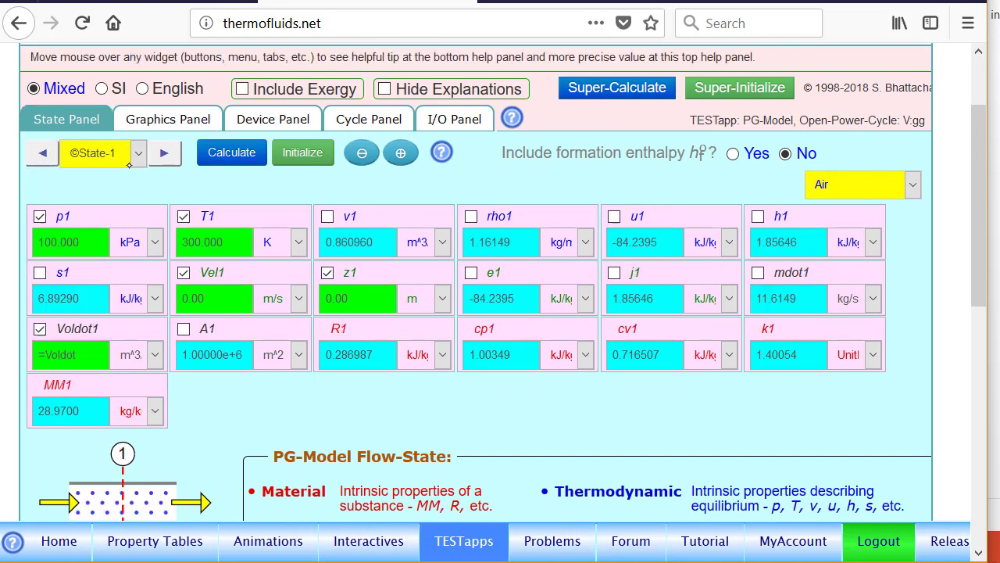
pyautogui.click(163, 155)
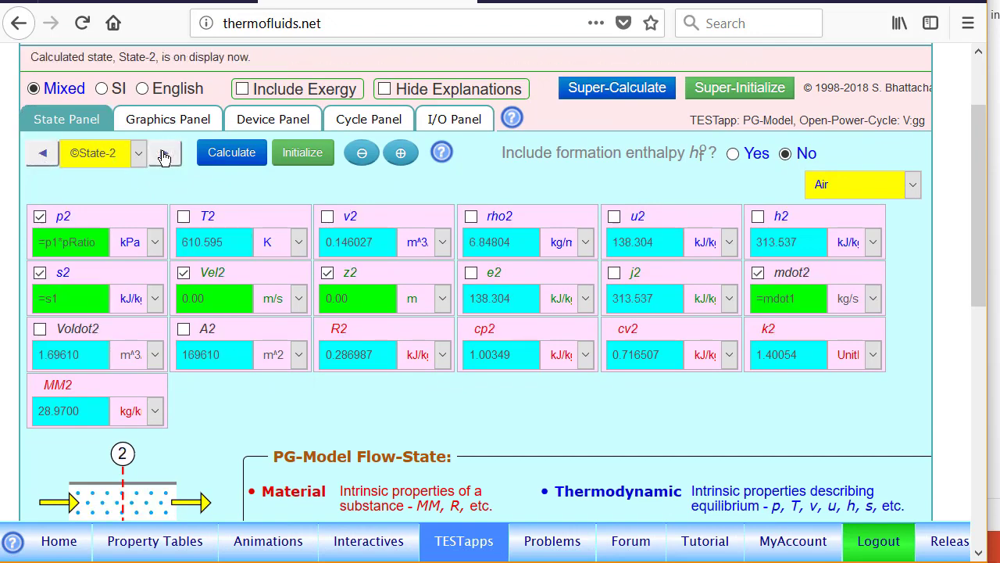
pyautogui.click(401, 155)
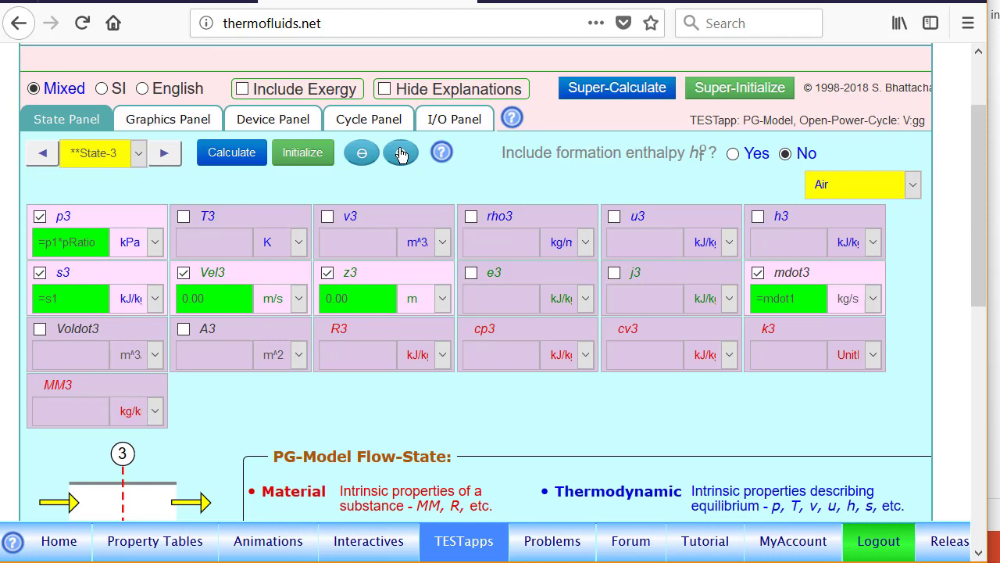
# - Give State-3 p3=p2 and h3=h1+(h2-h1)/etaC instead of s3, and calculate it to T3 645.106 K
pyautogui.click(93, 216)
pyautogui.click(93, 215)
pyautogui.press('BackSpace')
pyautogui.press('BackSpace')
pyautogui.press('BackSpace')
pyautogui.press('BackSpace')
pyautogui.press('BackSpace')
pyautogui.press('BackSpace')
pyautogui.press('BackSpace')
pyautogui.press('BackSpace')
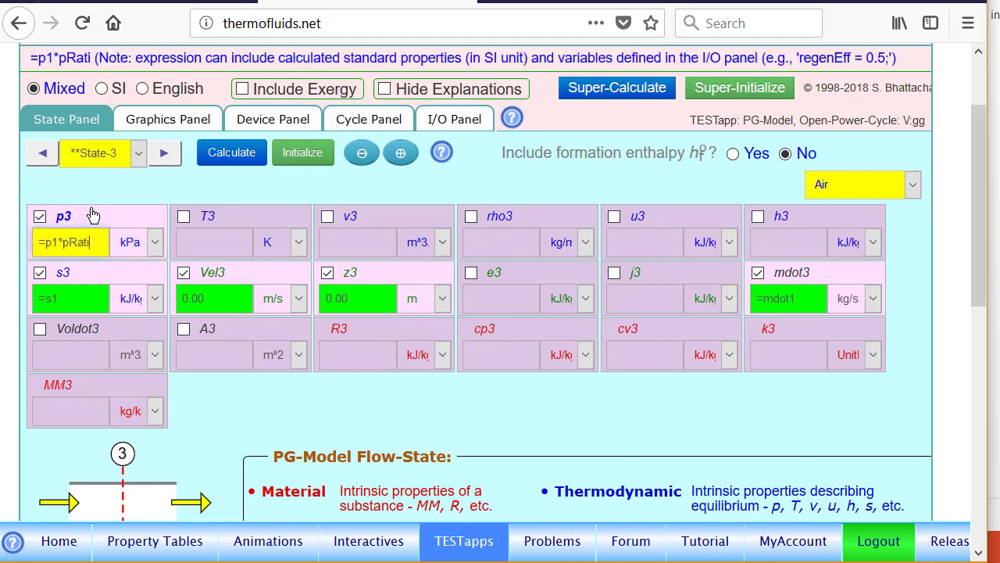
pyautogui.write('2')
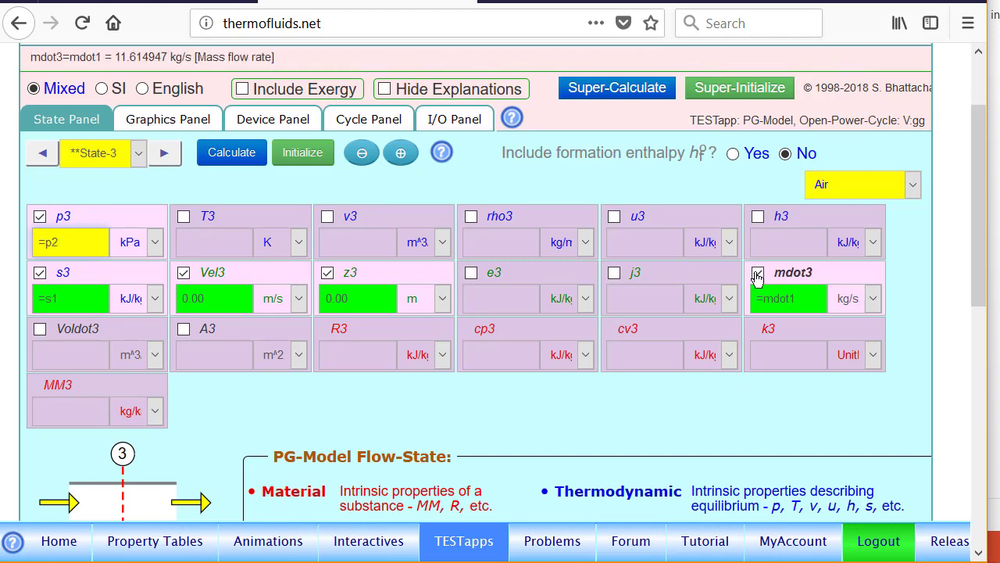
pyautogui.click(86, 271)
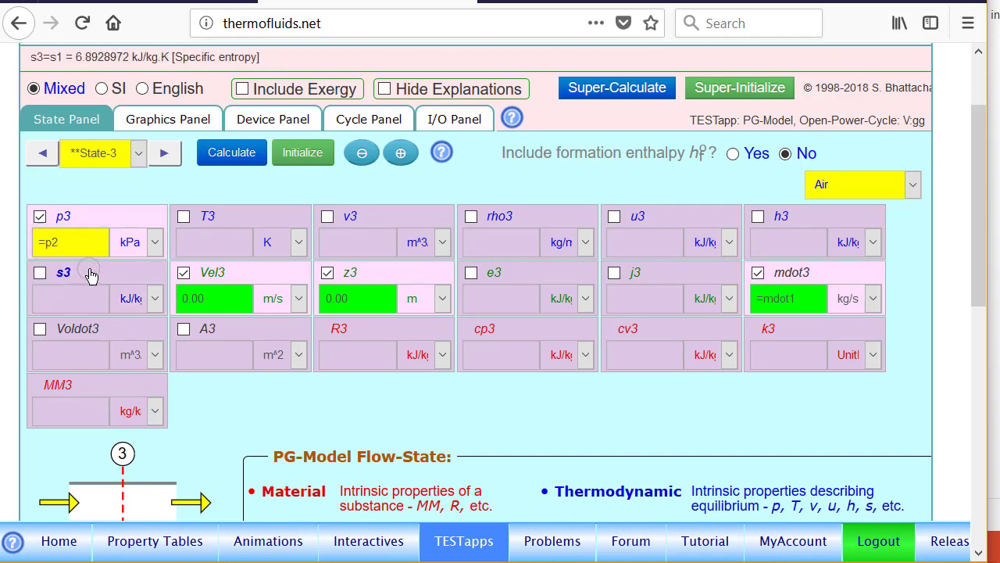
pyautogui.click(812, 218)
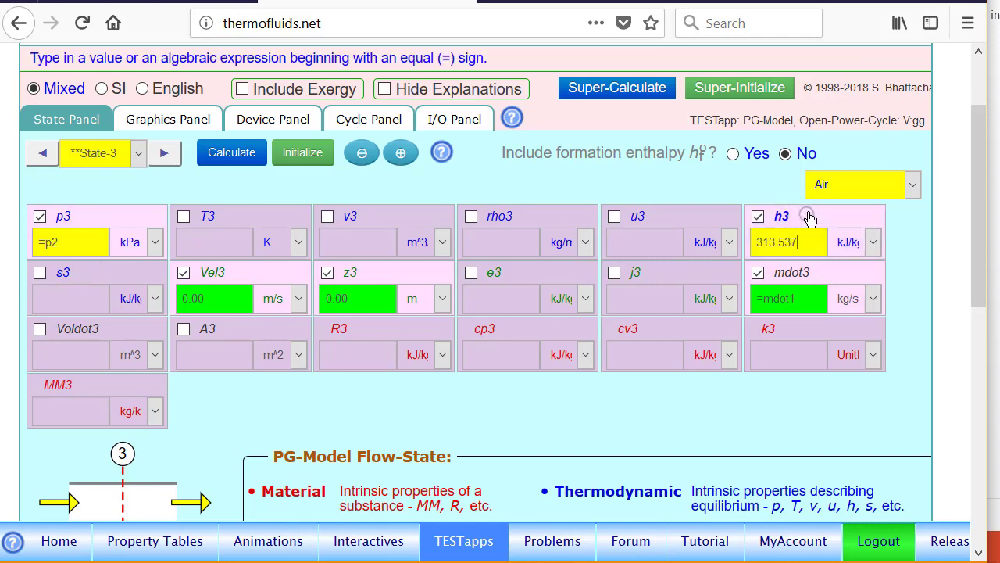
pyautogui.press('BackSpace')
pyautogui.press('BackSpace')
pyautogui.press('BackSpace')
pyautogui.press('BackSpace')
pyautogui.press('BackSpace')
pyautogui.press('BackSpace')
pyautogui.press('BackSpace')
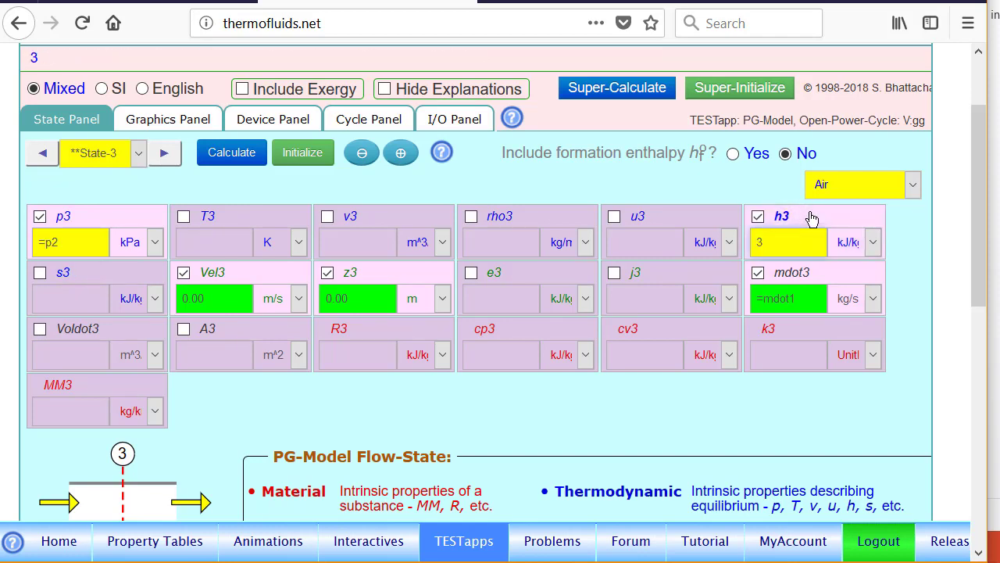
pyautogui.write('=')
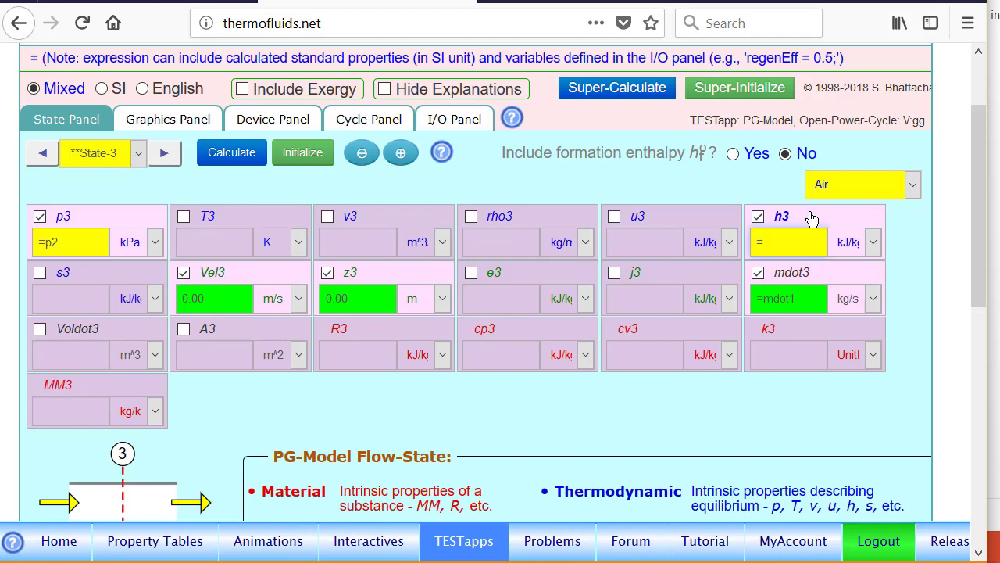
pyautogui.write('h1')
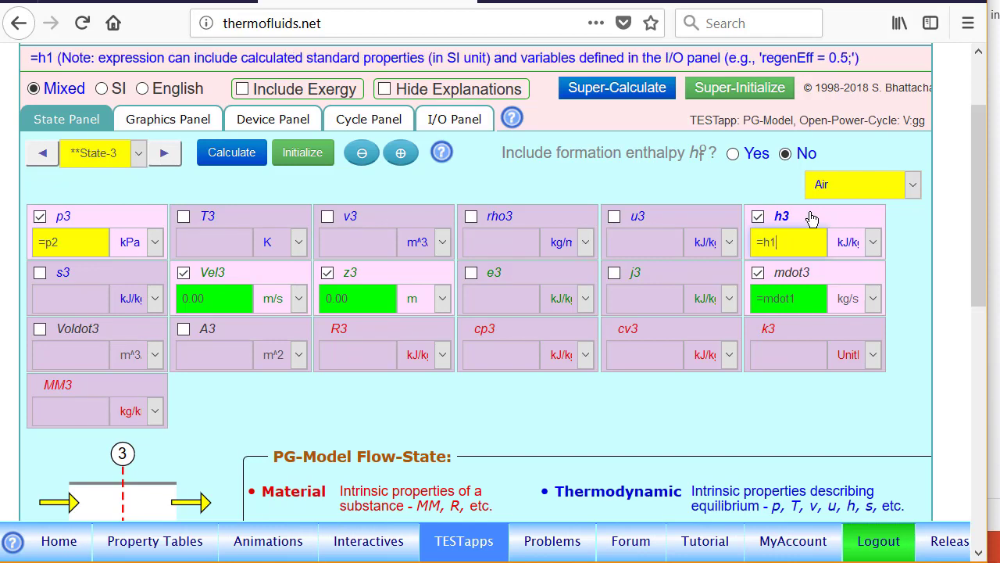
pyautogui.write('+(')
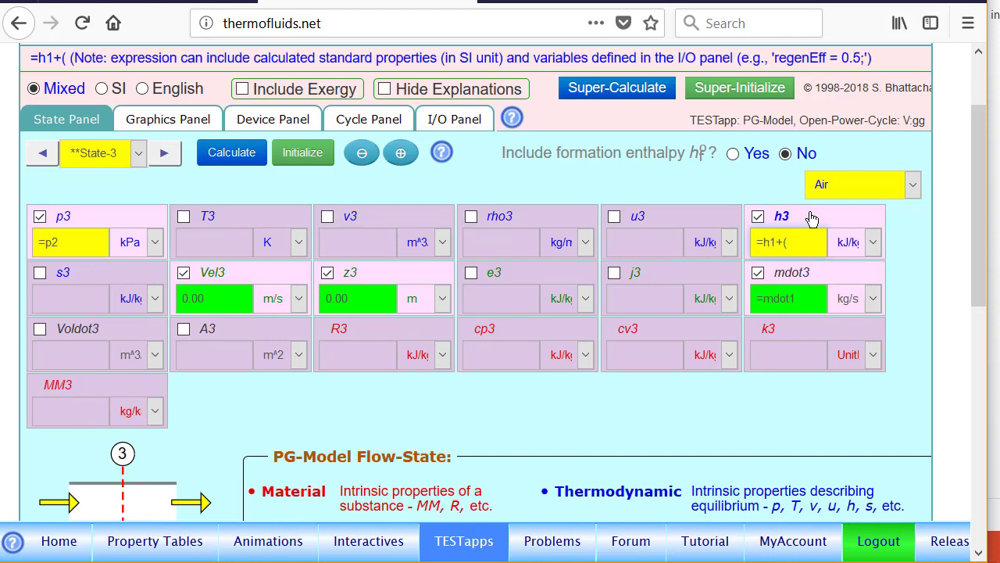
pyautogui.write('h2-h1')
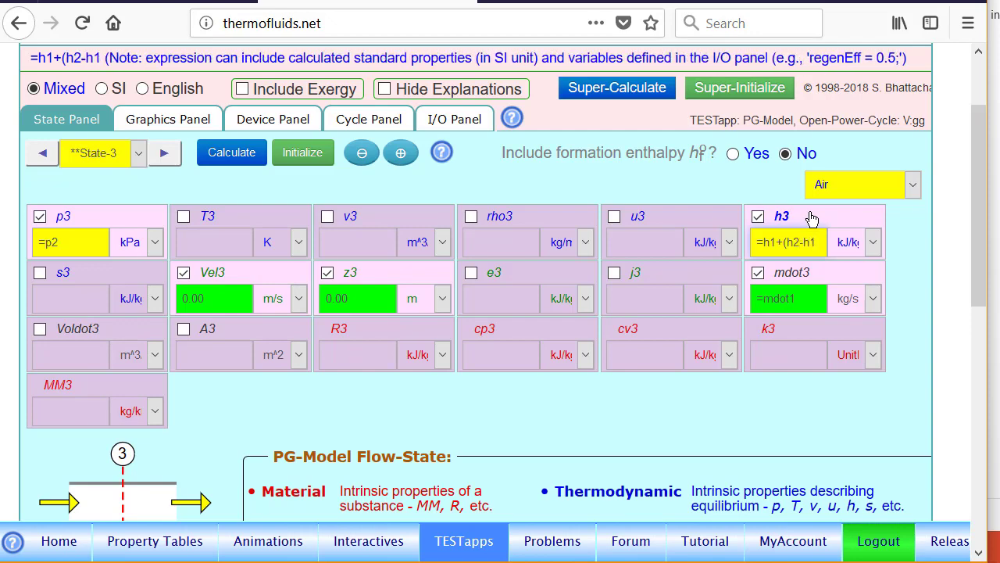
pyautogui.write(')')
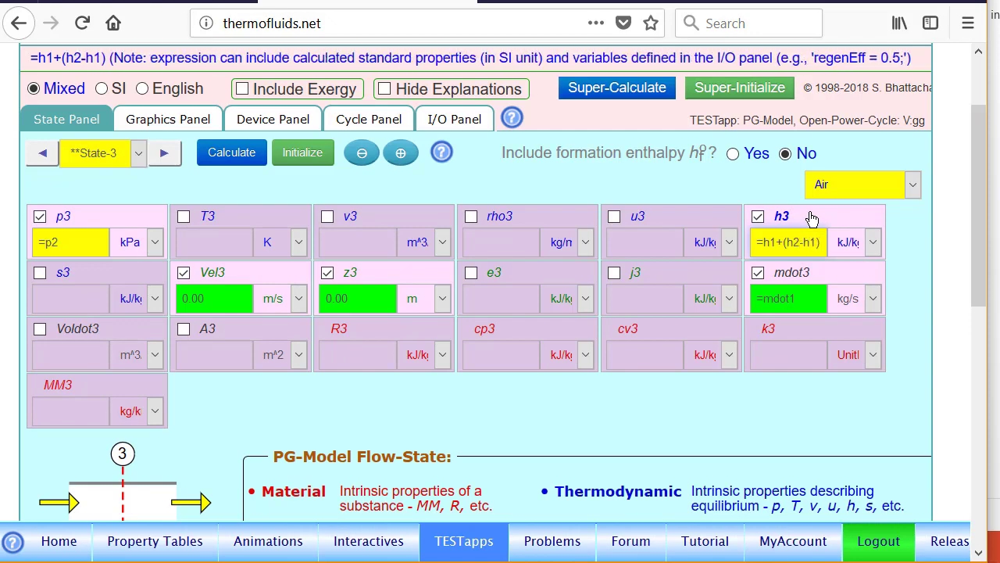
pyautogui.write('/eta')
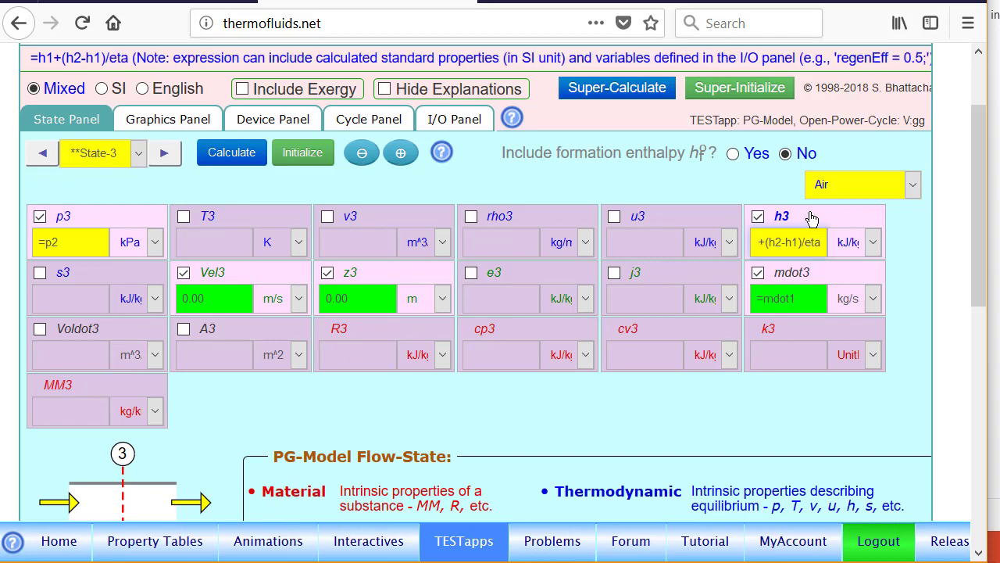
pyautogui.write('C')
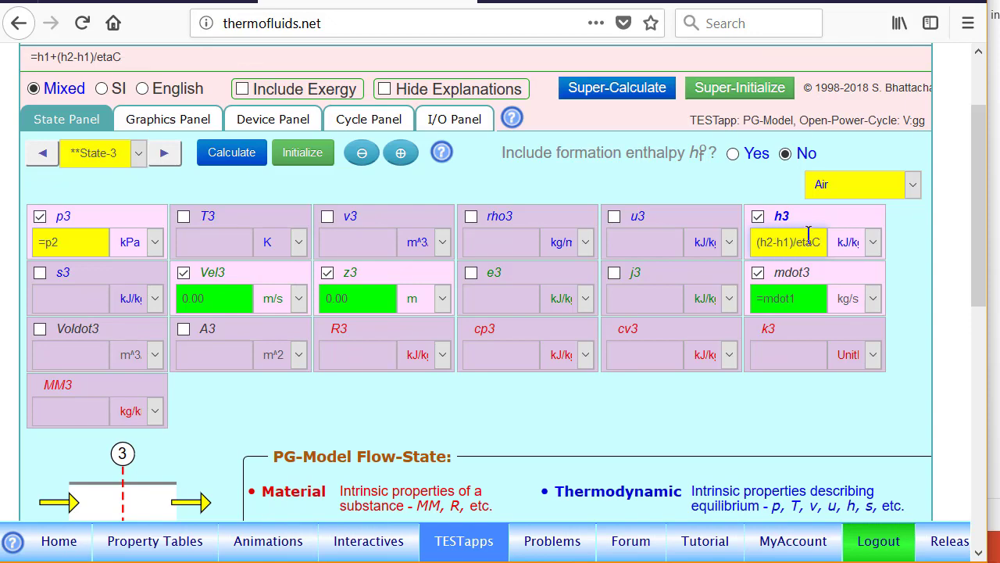
pyautogui.click(226, 151)
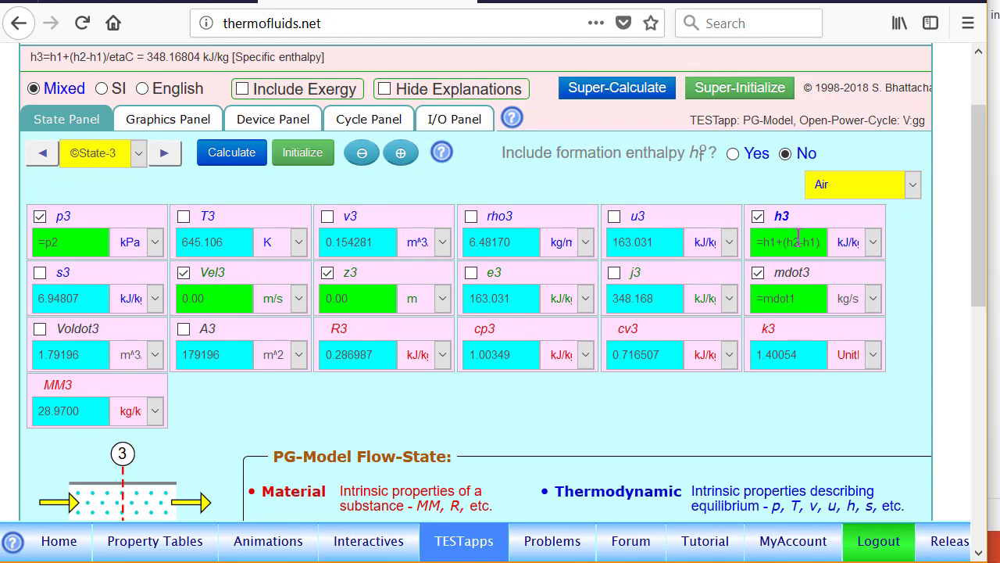
# - Display the air T-s diagram and inspect the state 3 and state 4 points
pyautogui.click(173, 124)
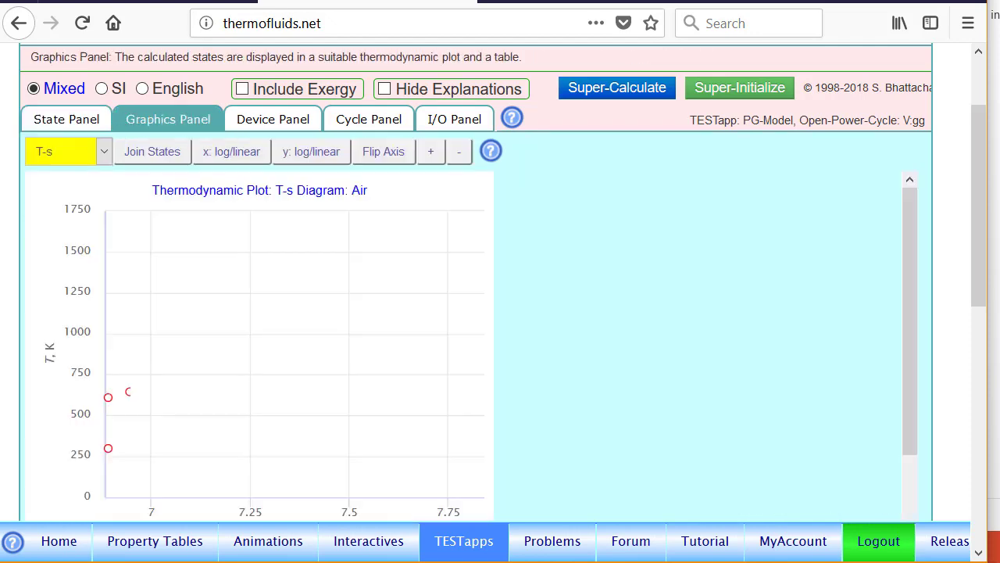
pyautogui.moveTo(130, 391)
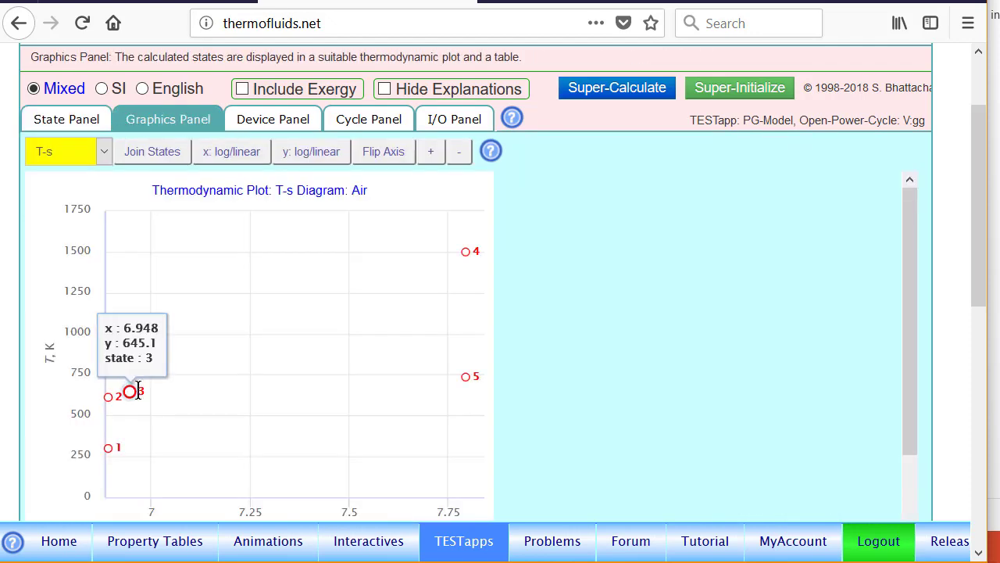
pyautogui.moveTo(469, 250)
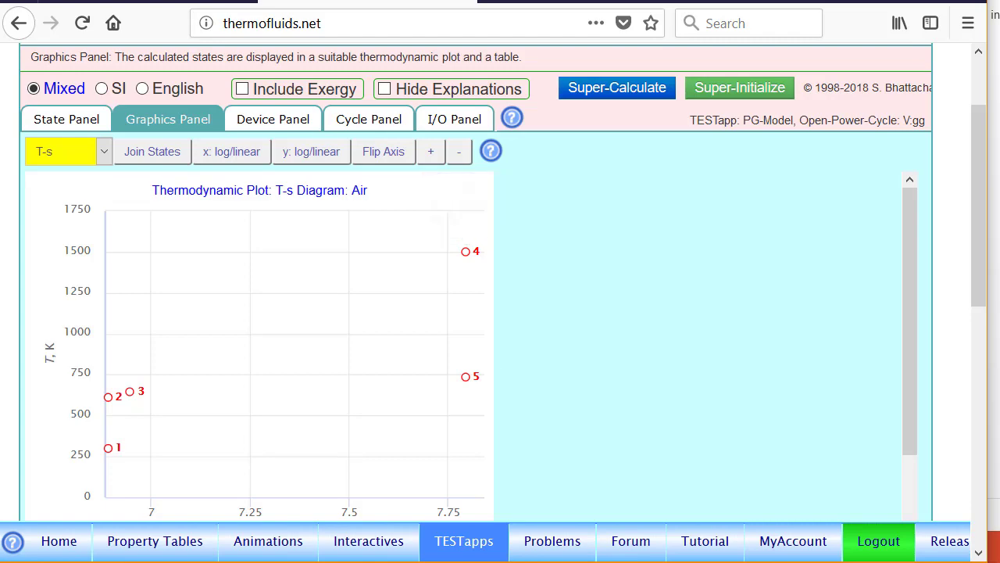
# - Change State-4's pressure from =p1*pRatio to =p3 and recalculate, giving h6 516.937 kJ/kg
pyautogui.click(75, 119)
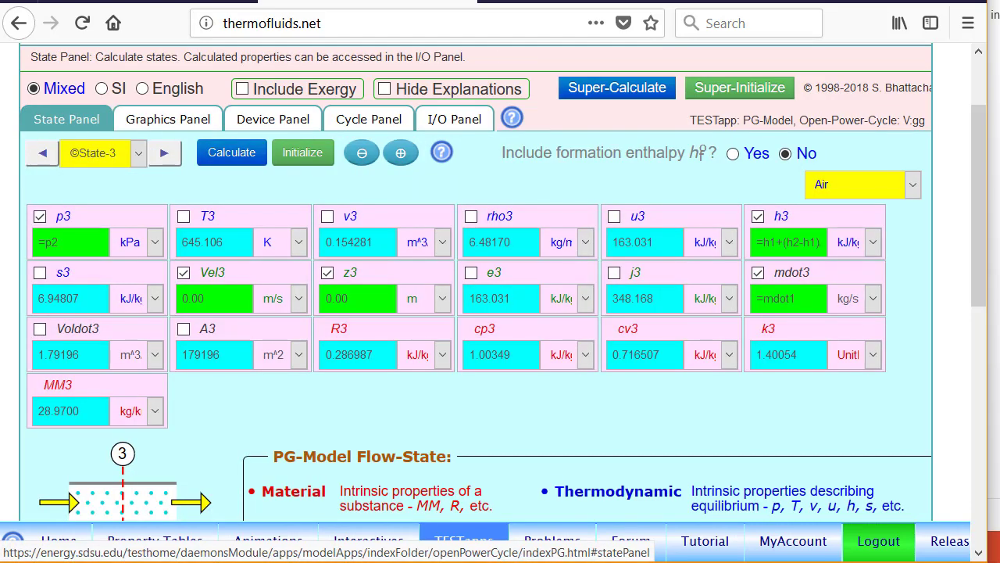
pyautogui.click(164, 153)
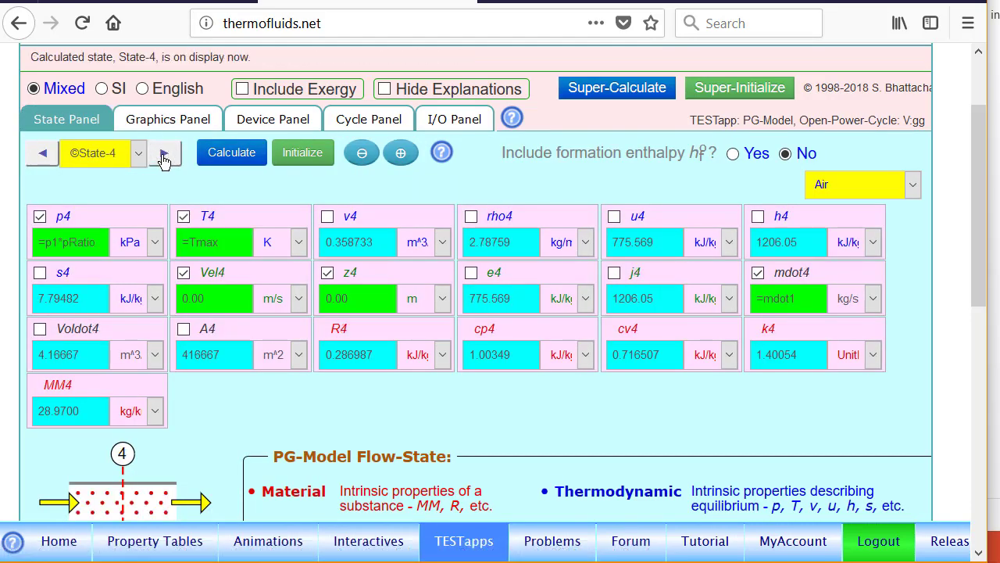
pyautogui.click(106, 219)
pyautogui.click(104, 219)
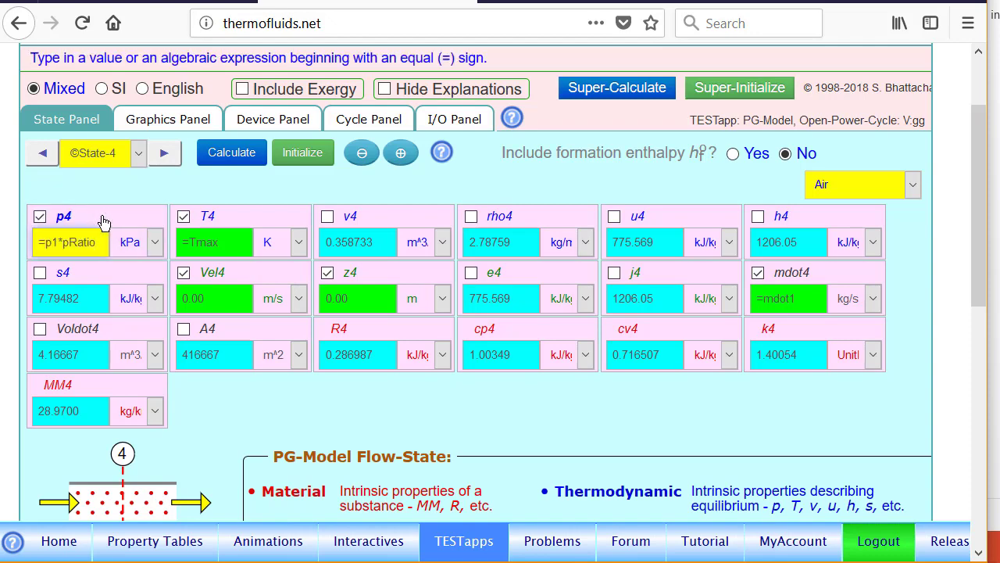
pyautogui.press('BackSpace')
pyautogui.press('BackSpace')
pyautogui.press('BackSpace')
pyautogui.press('BackSpace')
pyautogui.press('BackSpace')
pyautogui.press('BackSpace')
pyautogui.press('BackSpace')
pyautogui.press('BackSpace')
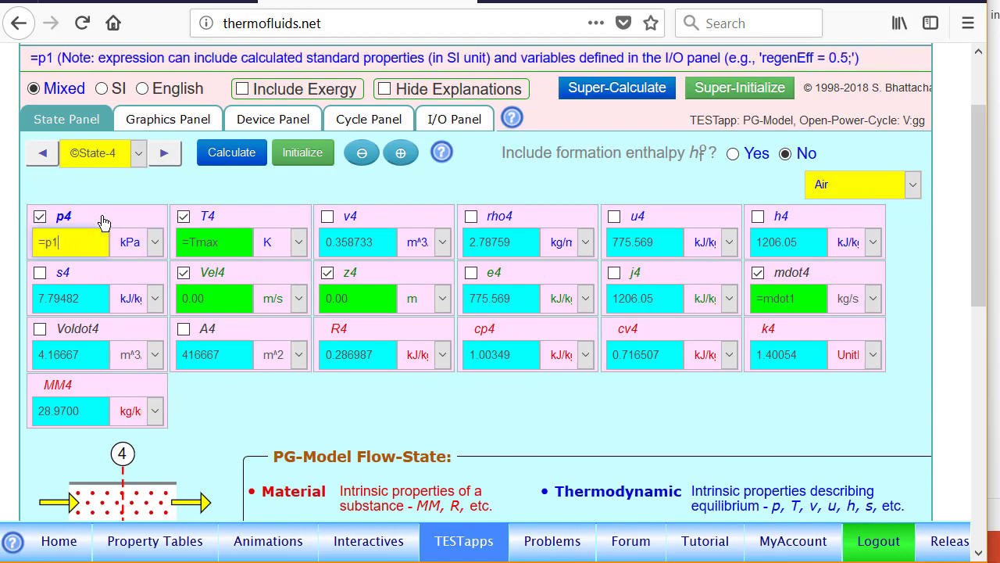
pyautogui.write('3')
pyautogui.press('Return')
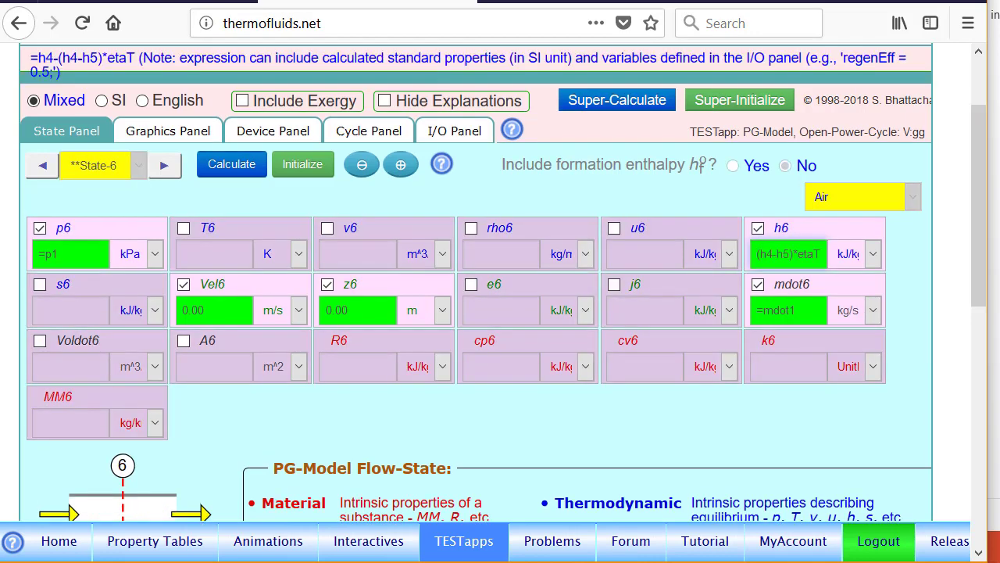
pyautogui.press('Return')
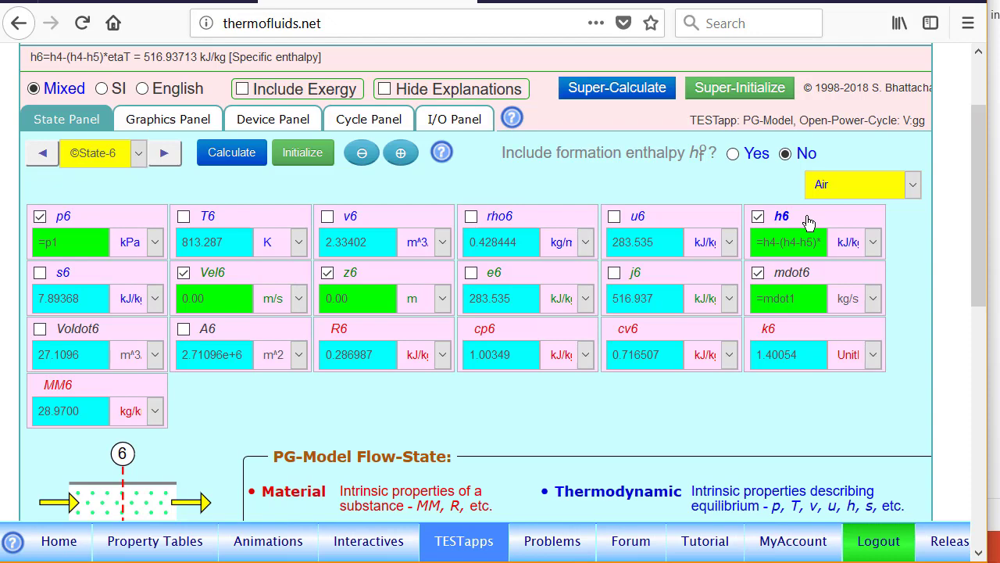
# - Check state point 6 on the T-s diagram, then show the Device-1 analysis
pyautogui.click(167, 122)
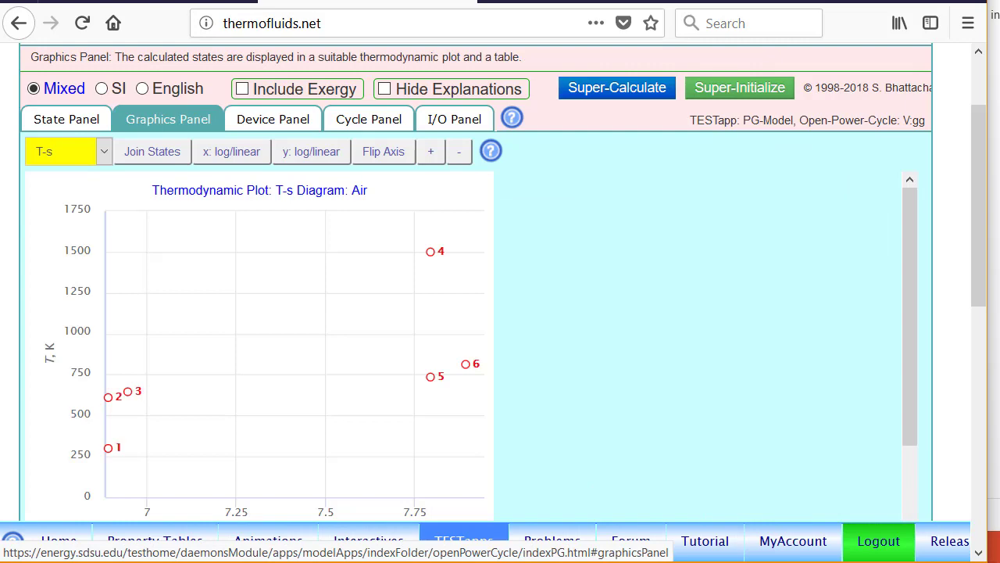
pyautogui.moveTo(465, 363)
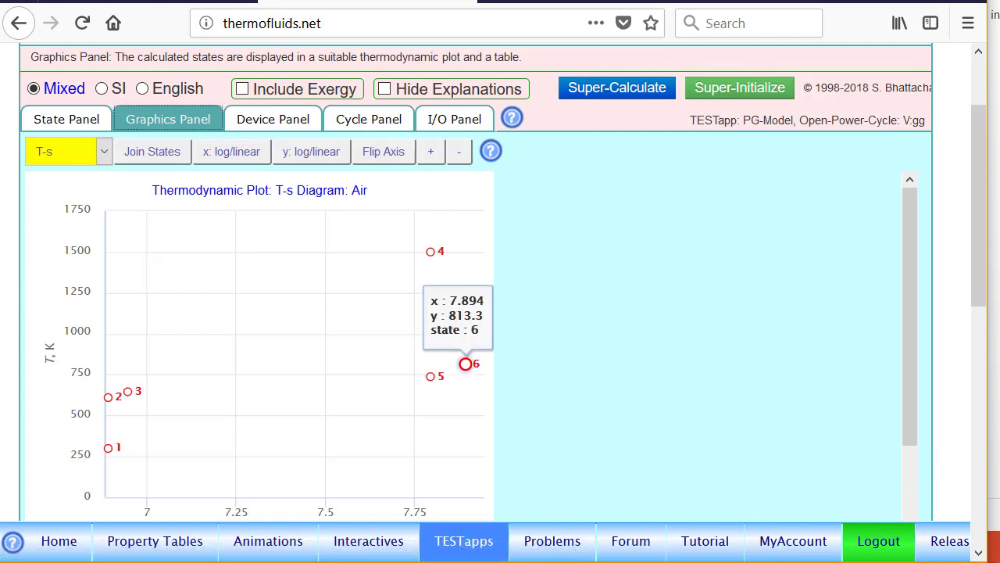
pyautogui.click(275, 118)
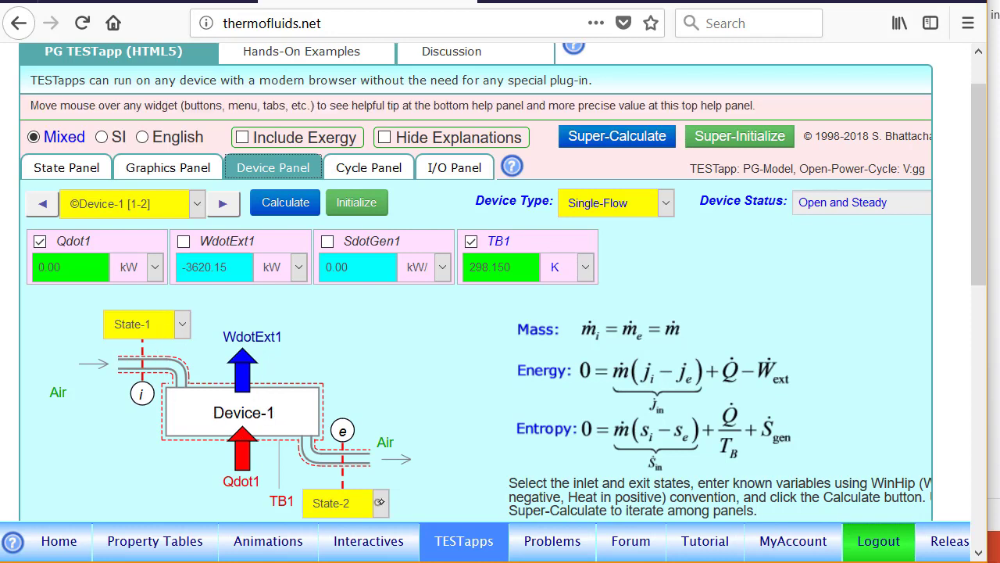
# - Set Device-1's exit to State-3 and recalculate, giving WdotExt1 -4022.39 kW
pyautogui.click(378, 501)
pyautogui.click(349, 358)
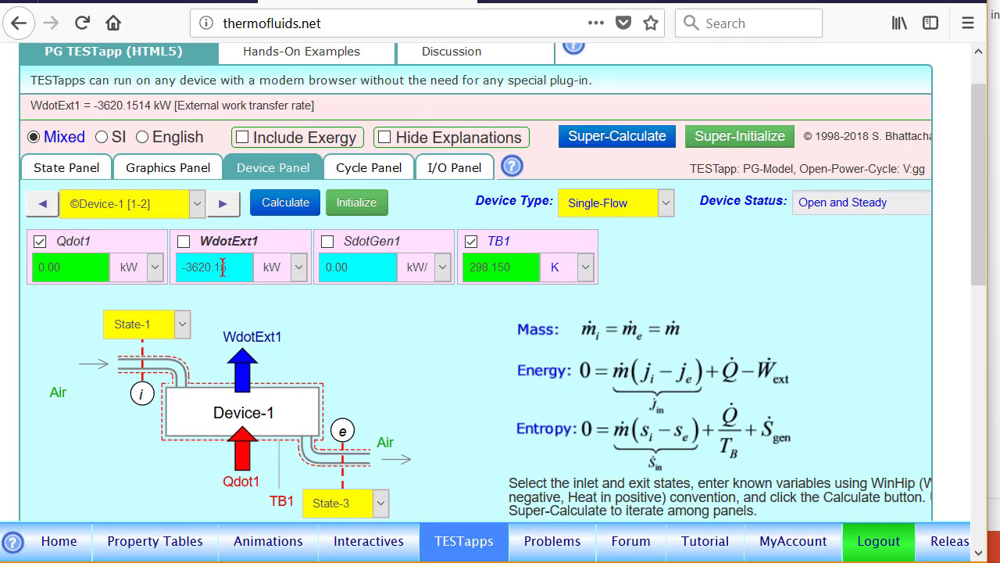
pyautogui.click(286, 202)
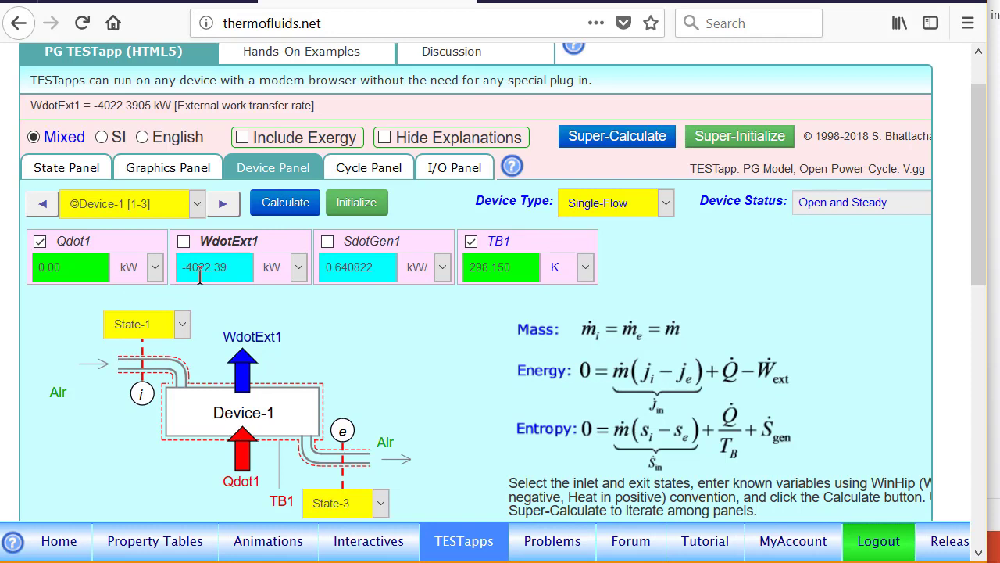
# - Step through Device-2, Device-3 and Device-4, ending with Qdot4 -5982.63 kW
pyautogui.click(224, 206)
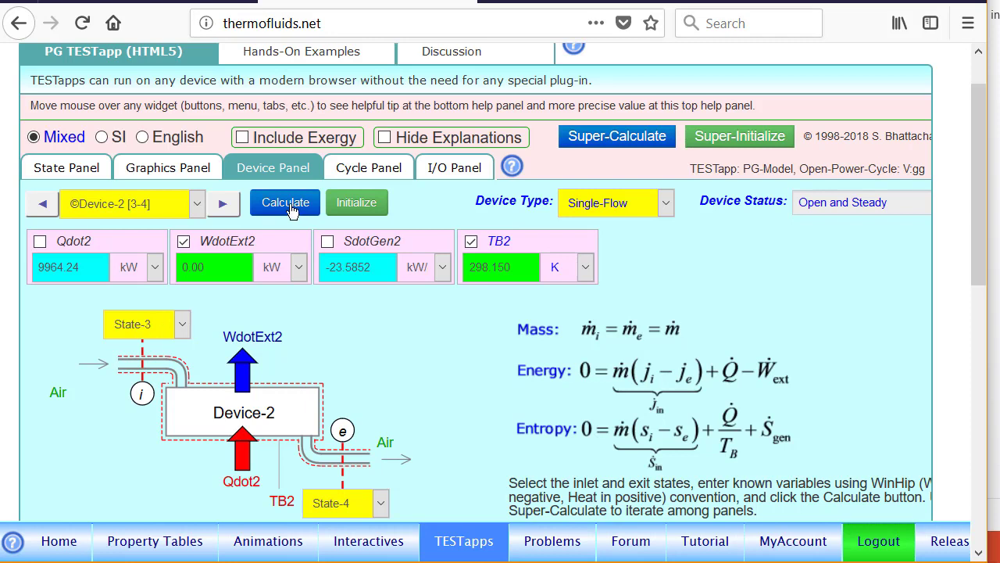
pyautogui.click(224, 205)
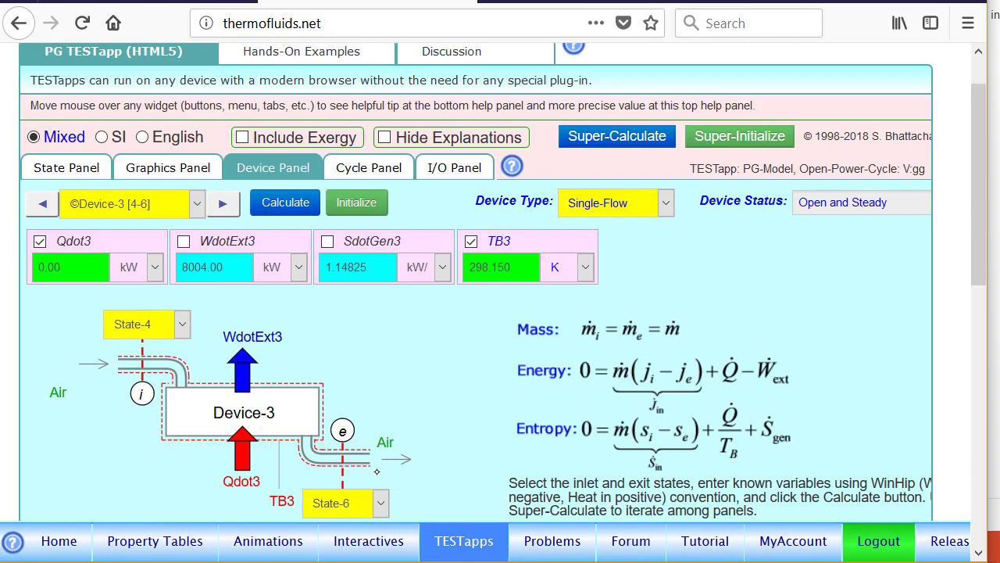
pyautogui.click(224, 205)
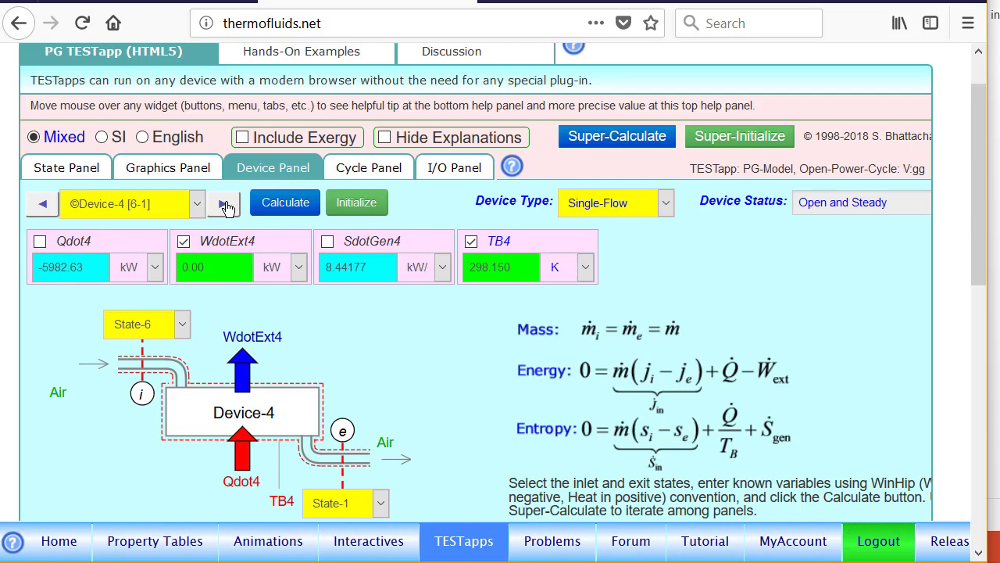
# - Show the cycle results and highlight the 39.959% thermal efficiency and 3981.61 kW net power
pyautogui.click(370, 169)
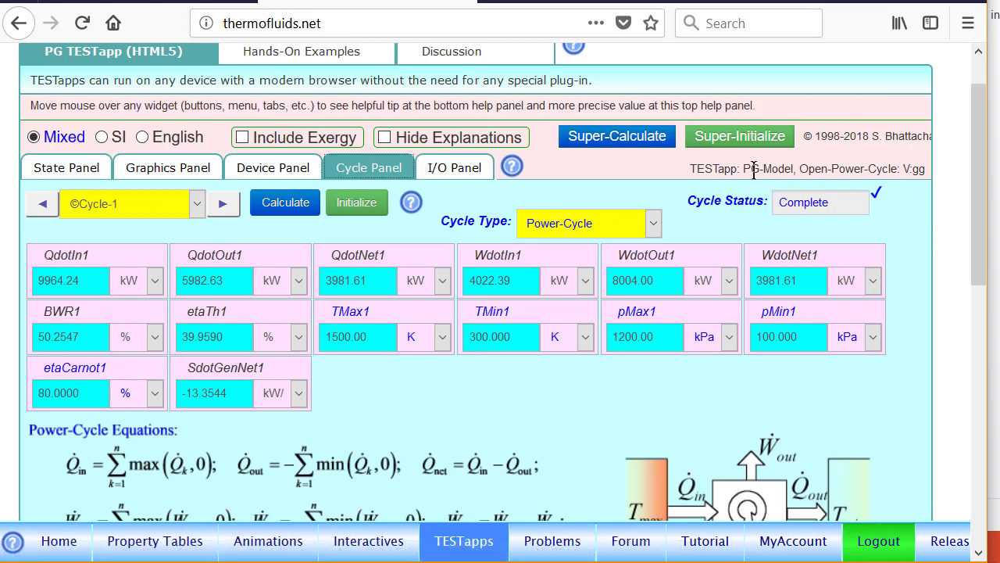
pyautogui.moveTo(878, 184); pyautogui.dragTo(838, 177)
pyautogui.moveTo(222, 290)
pyautogui.mouseDown()
pyautogui.moveTo(202, 292)
pyautogui.moveTo(217, 373)
pyautogui.moveTo(224, 293)
pyautogui.mouseUp()
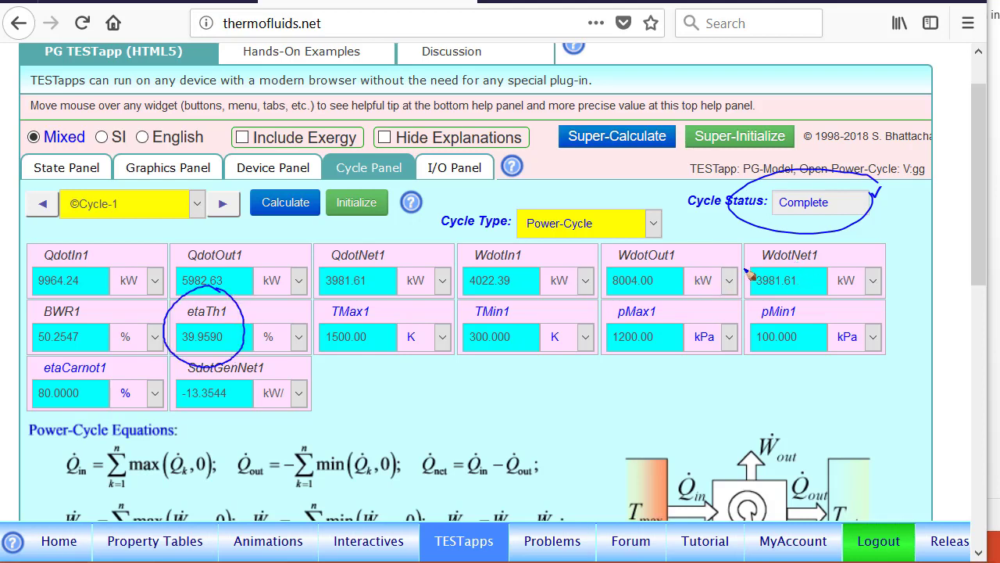
pyautogui.moveTo(786, 242)
pyautogui.mouseDown()
pyautogui.moveTo(806, 299)
pyautogui.moveTo(778, 250)
pyautogui.mouseUp()
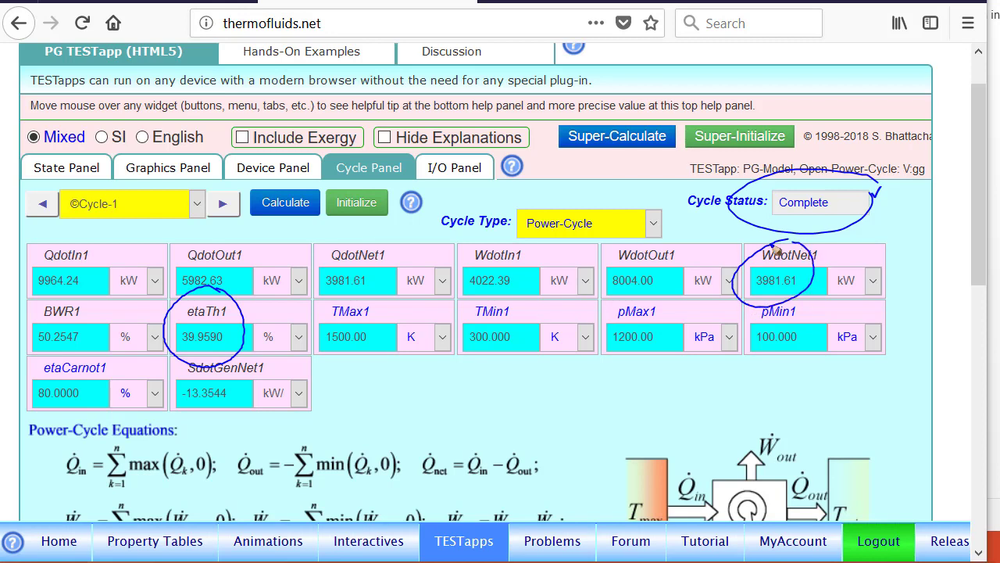
pyautogui.moveTo(378, 234)
pyautogui.mouseDown()
pyautogui.moveTo(324, 265)
pyautogui.moveTo(385, 240)
pyautogui.mouseUp()
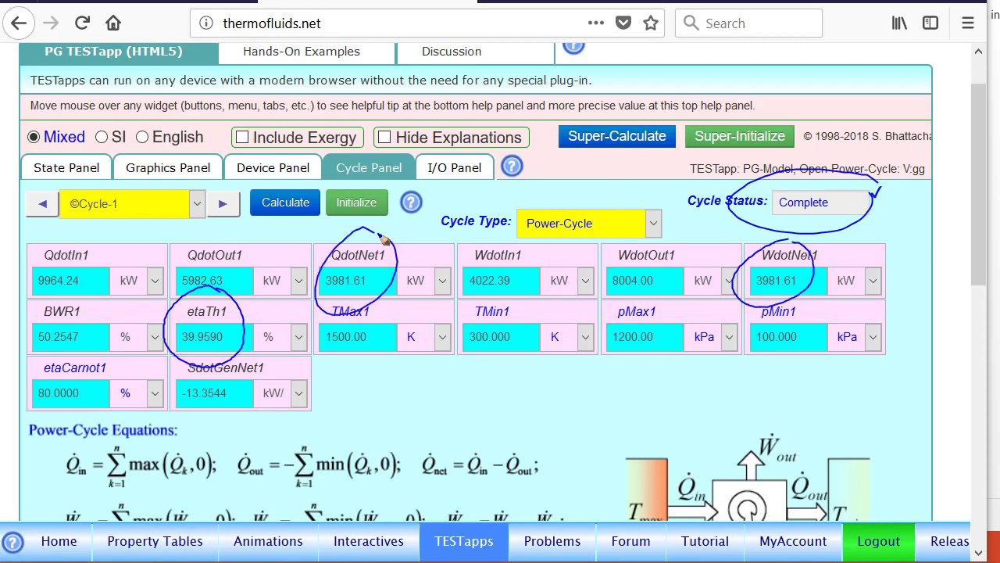
pyautogui.press('Escape')
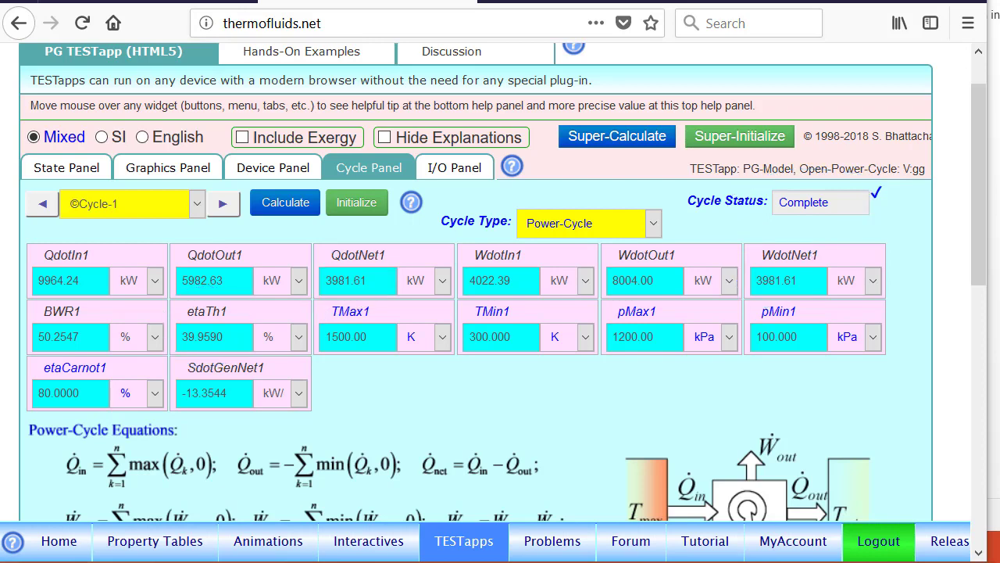
pyautogui.click(458, 168)
# - Change the user codes to etaC=1; and etaT=1; and apply them
pyautogui.click(170, 200)
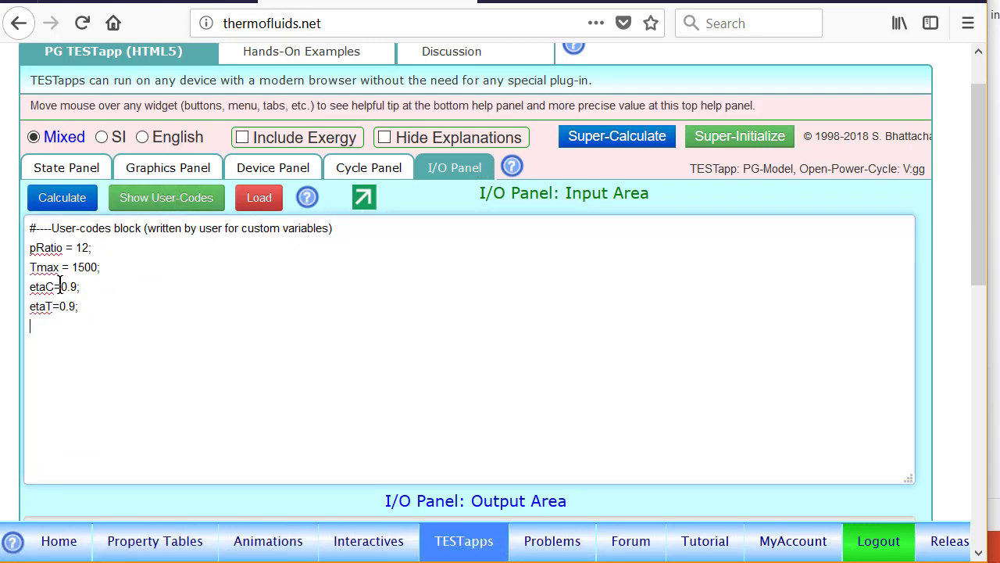
pyautogui.click(77, 313)
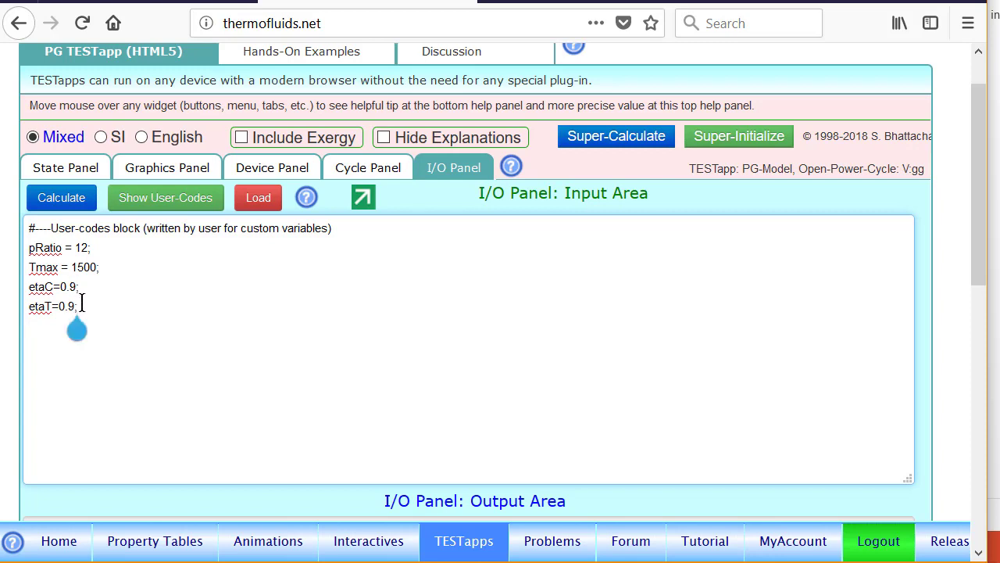
pyautogui.press('BackSpace')
pyautogui.press('BackSpace')
pyautogui.press('BackSpace')
pyautogui.press('BackSpace')
pyautogui.write('1')
pyautogui.click(84, 286)
pyautogui.press('BackSpace')
pyautogui.press('BackSpace')
pyautogui.press('BackSpace')
pyautogui.press('BackSpace')
pyautogui.write('1;')
pyautogui.click(69, 307)
pyautogui.write(';')
pyautogui.click(61, 200)
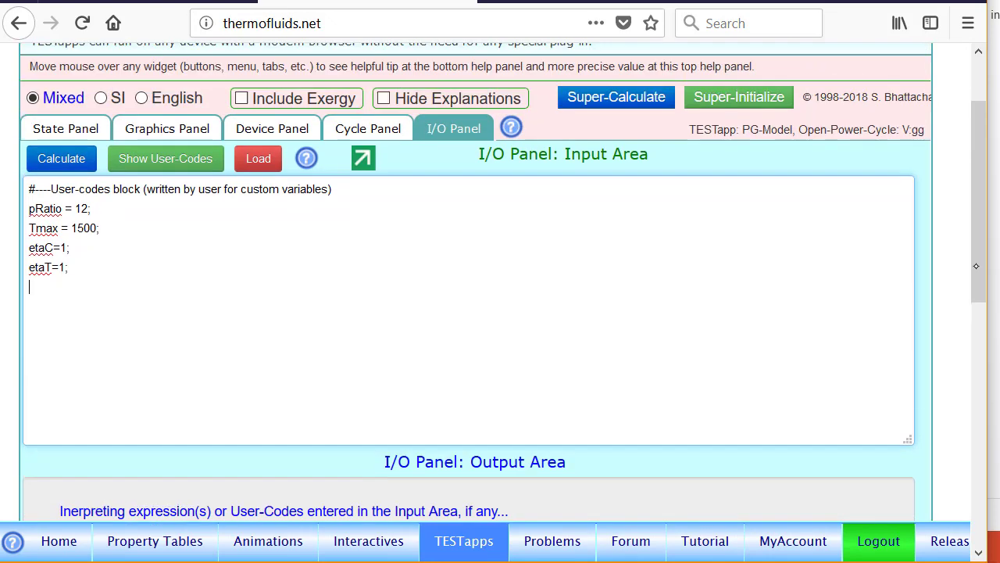
# - Super-calculate the cycle, confirm 50.8676% thermal efficiency, and open the Hands-On Examples
pyautogui.moveTo(976, 266); pyautogui.dragTo(975, 229)
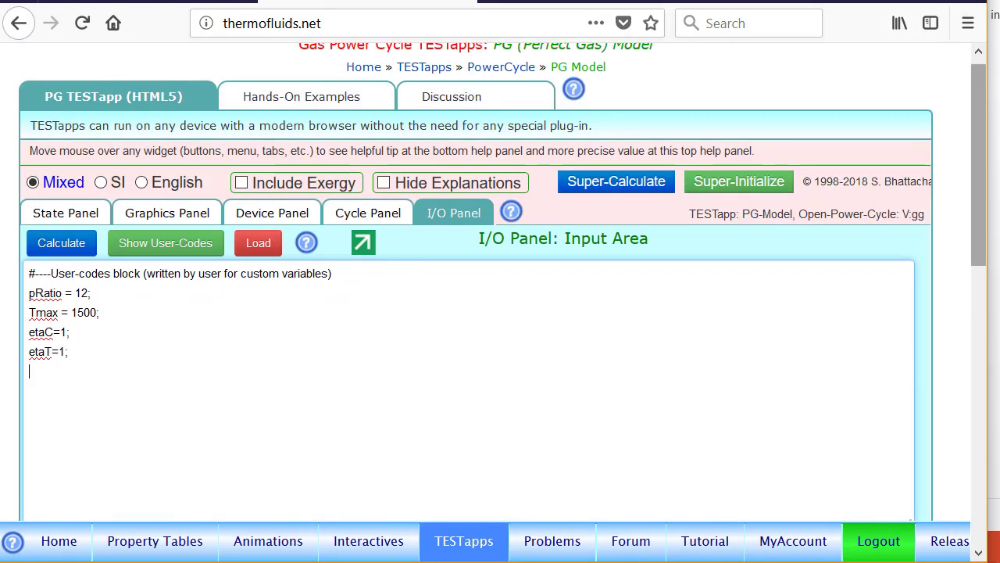
pyautogui.click(629, 186)
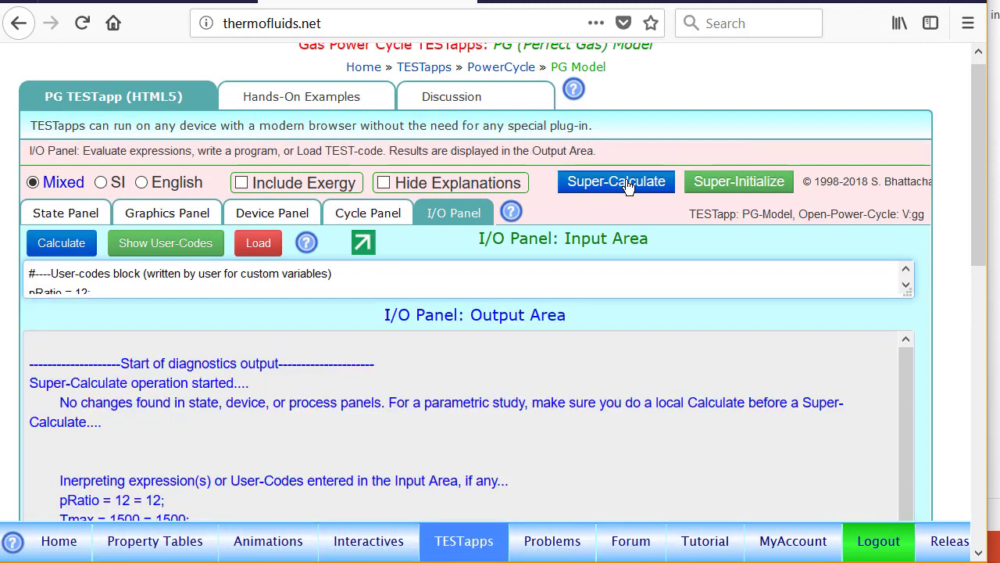
pyautogui.click(377, 219)
pyautogui.scroll(-3, 378, 219)
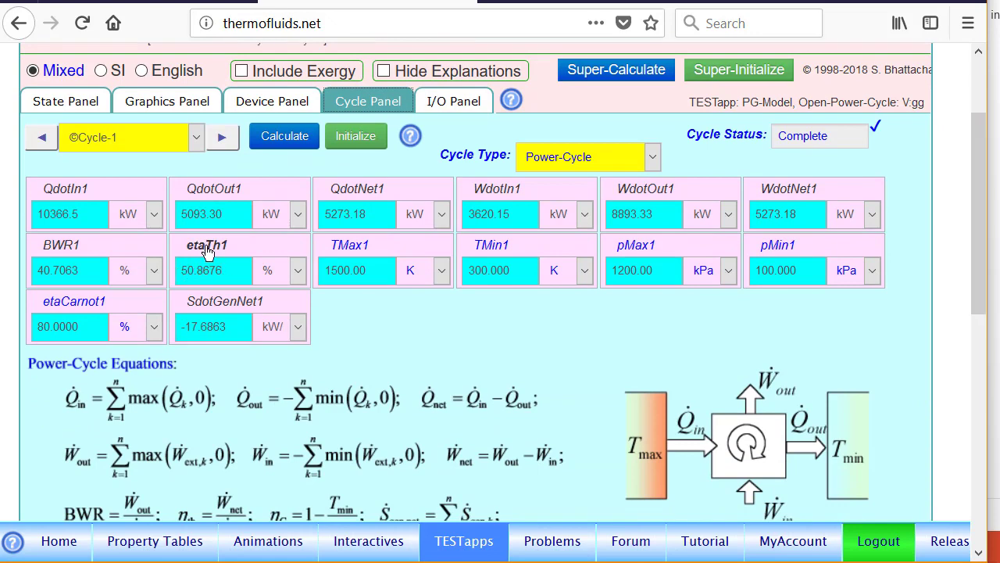
pyautogui.click(130, 1)
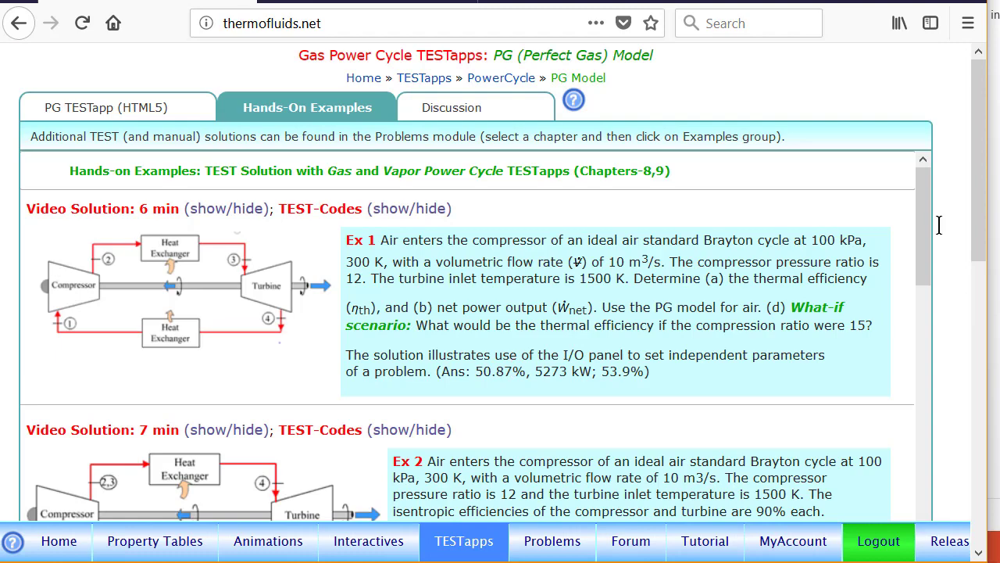
# - Check Ex 2's answers, then show the user codes with etaC=1 and etaT=1
pyautogui.scroll(-3, 979, 234)
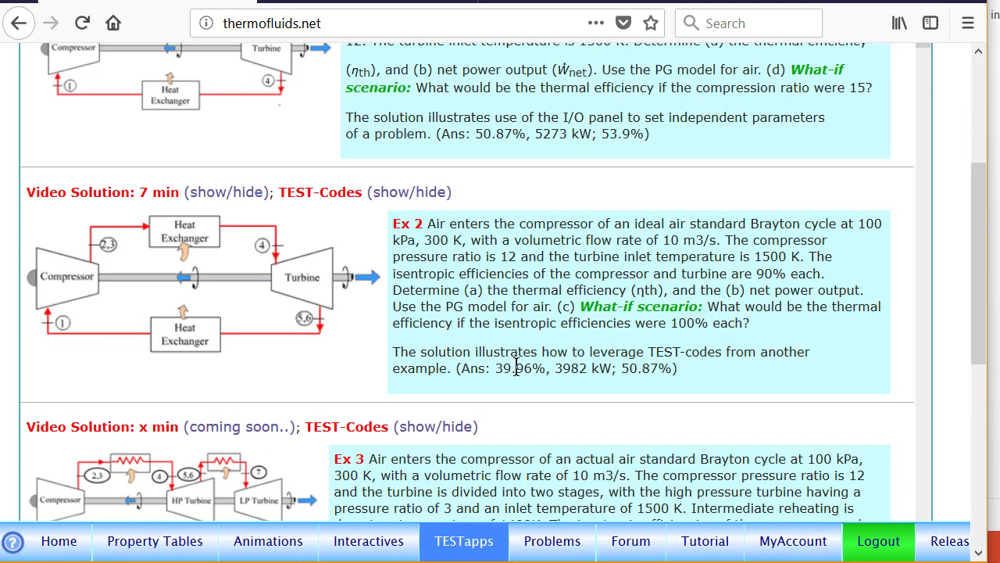
pyautogui.scroll(3, 982, 245)
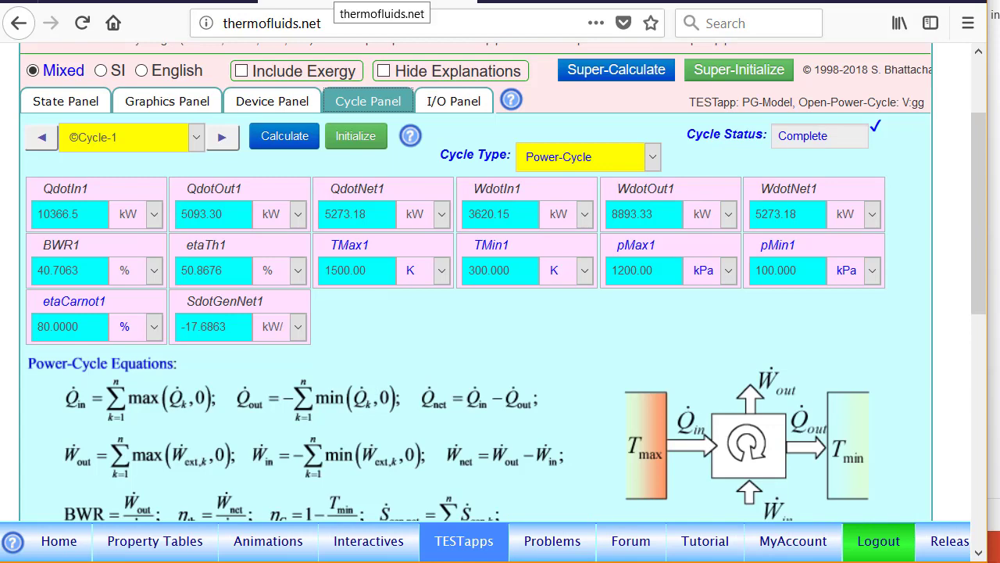
pyautogui.click(459, 104)
pyautogui.click(180, 134)
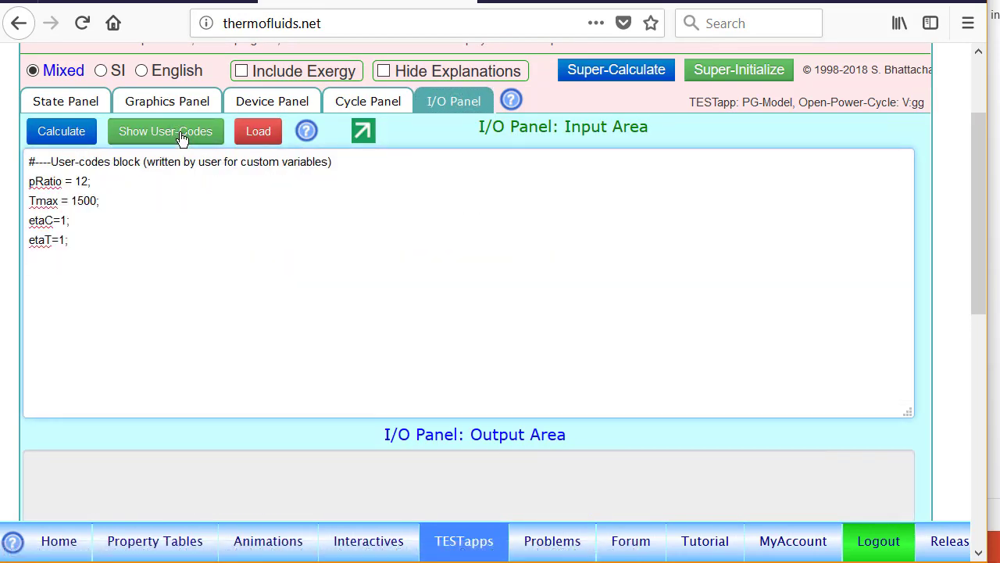